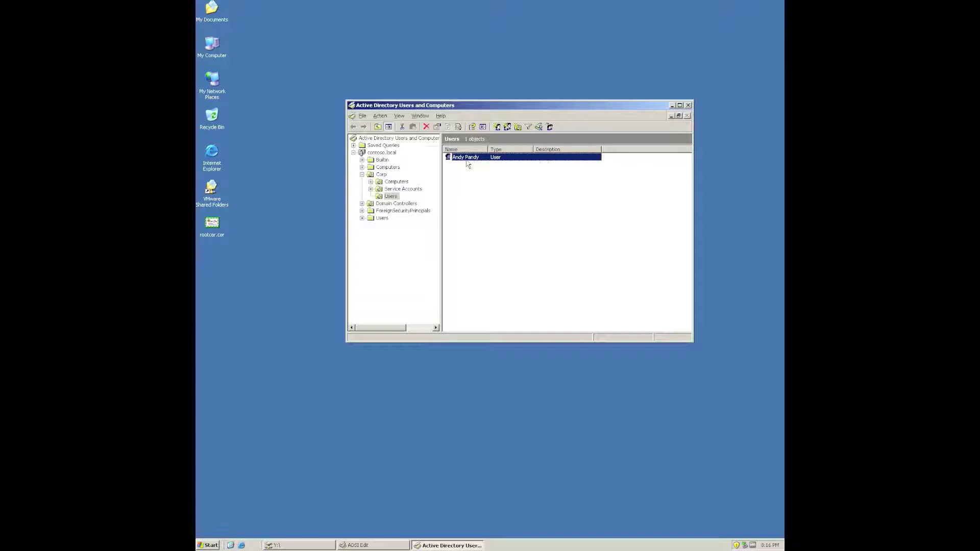
Set the user's Office field to 'Head Office, Reading', fixing the typo, and close Properties
double_click(466, 160)
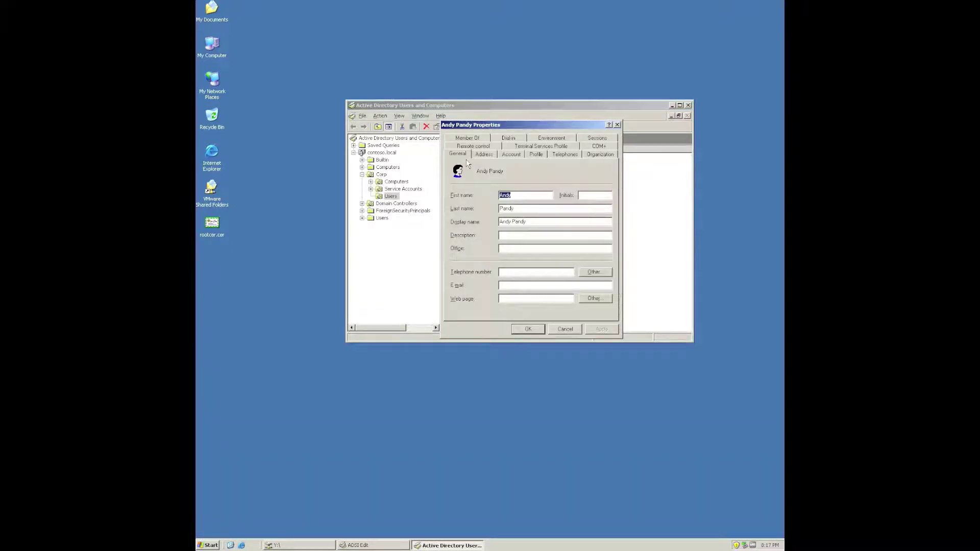
key(Tab)
key(Tab)
key(Tab)
key(Tab)
text(HO)
text(ead Offic)
text(e)
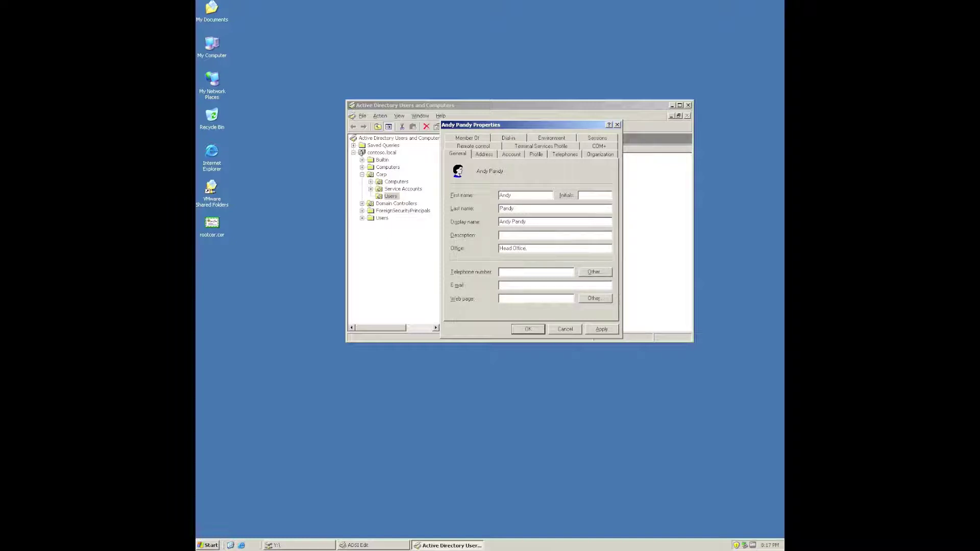
text(, N)
key(BackSpace)
text(Reading)
key(Return)
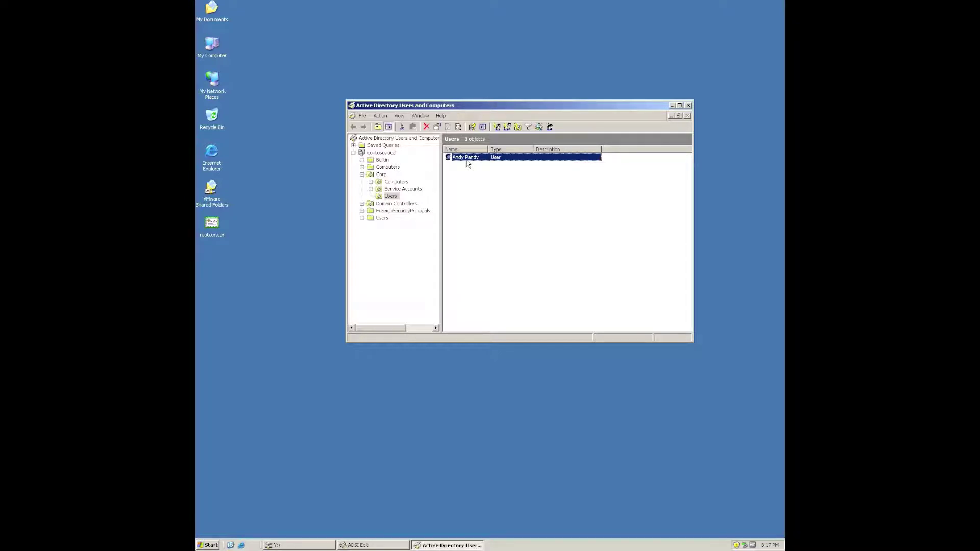
Select the user account and bring up its context menu showing SET Site and Company
click(468, 168)
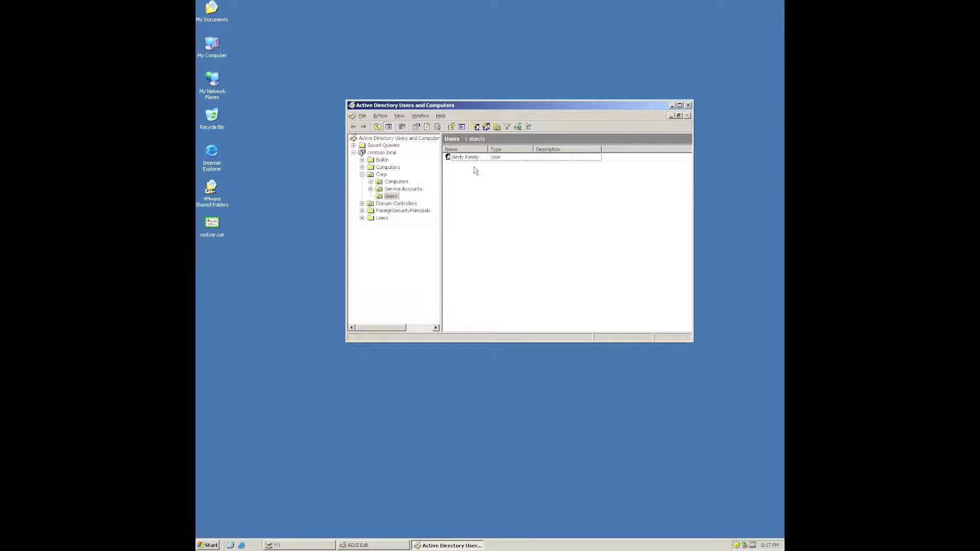
click(476, 159)
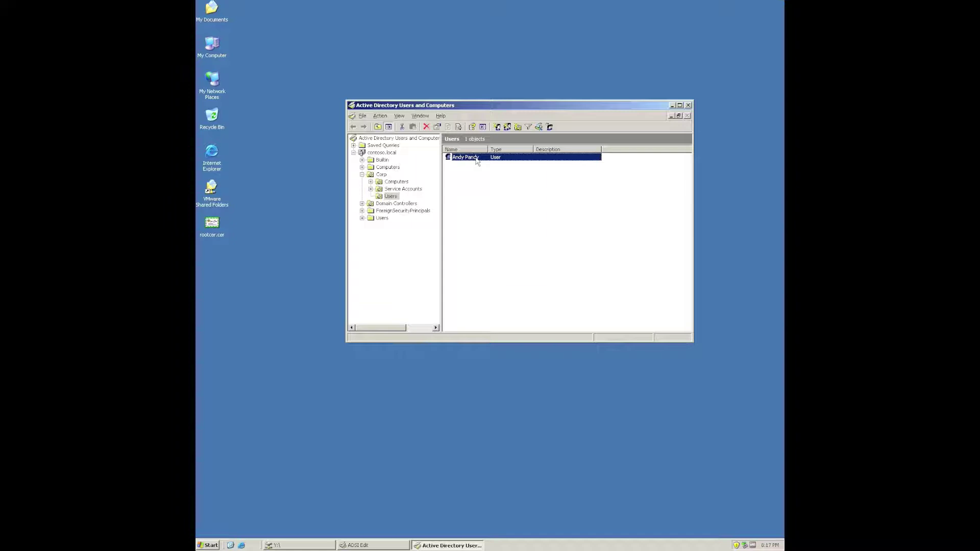
right_click(476, 161)
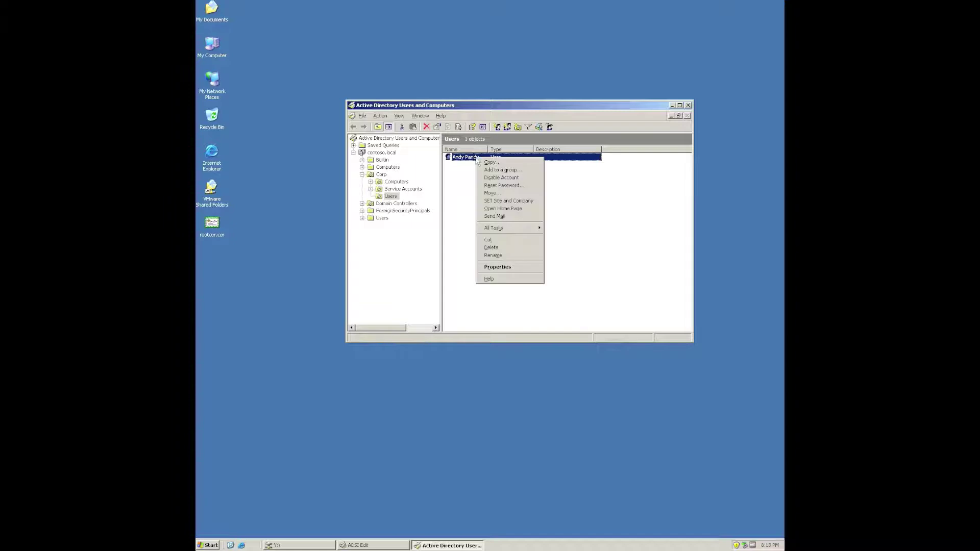
Launch SET Site and Company and choose Contoso Delivery & Operations as the company
click(524, 202)
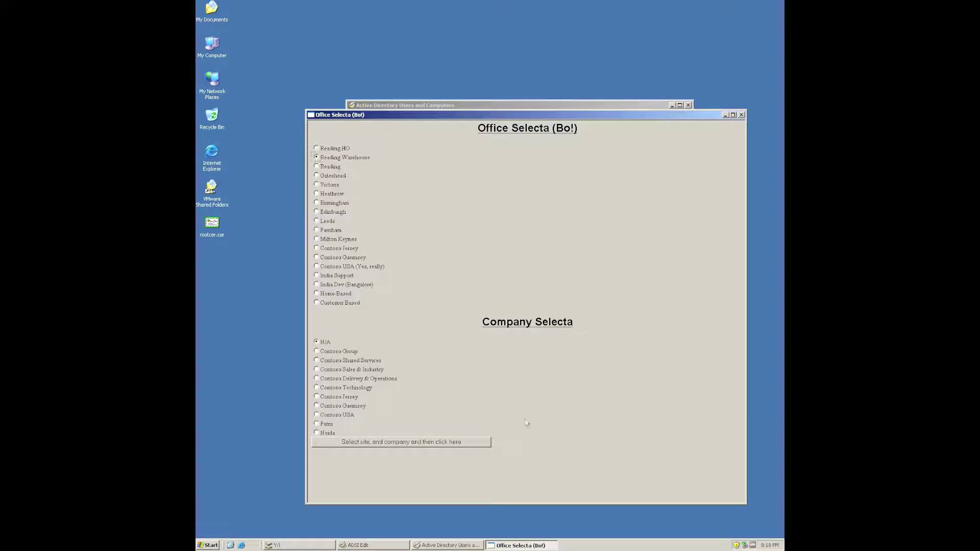
click(317, 379)
click(382, 442)
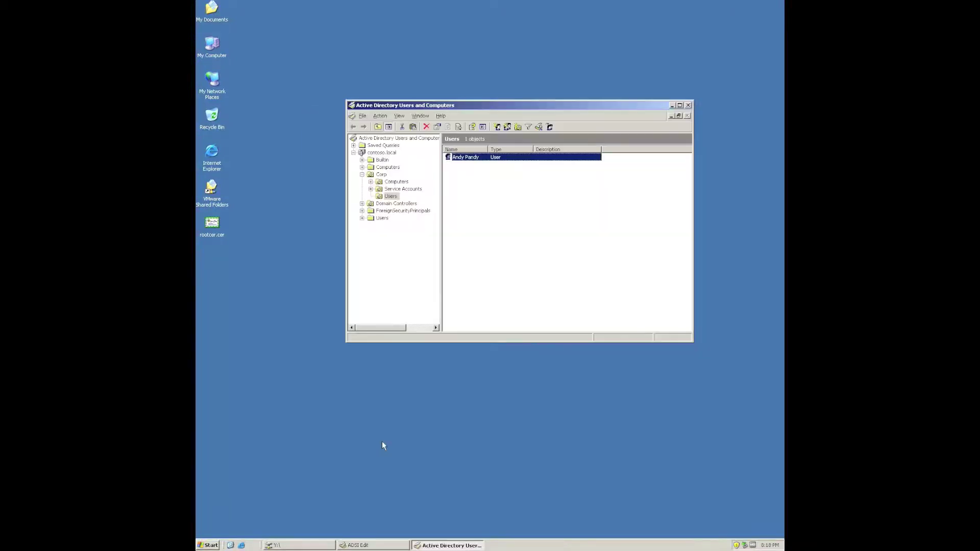
click(503, 303)
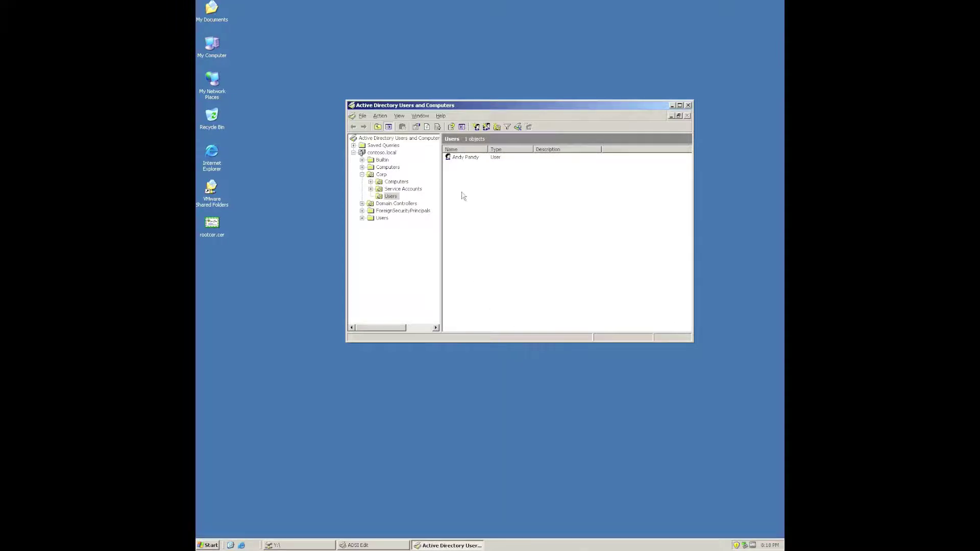
right_click(463, 158)
click(484, 268)
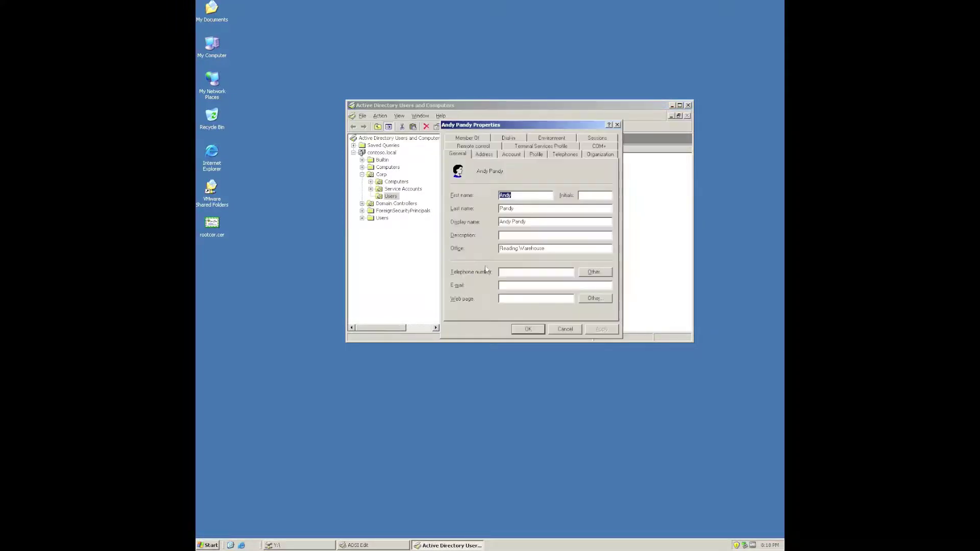
drag(551, 250, 478, 249)
click(485, 154)
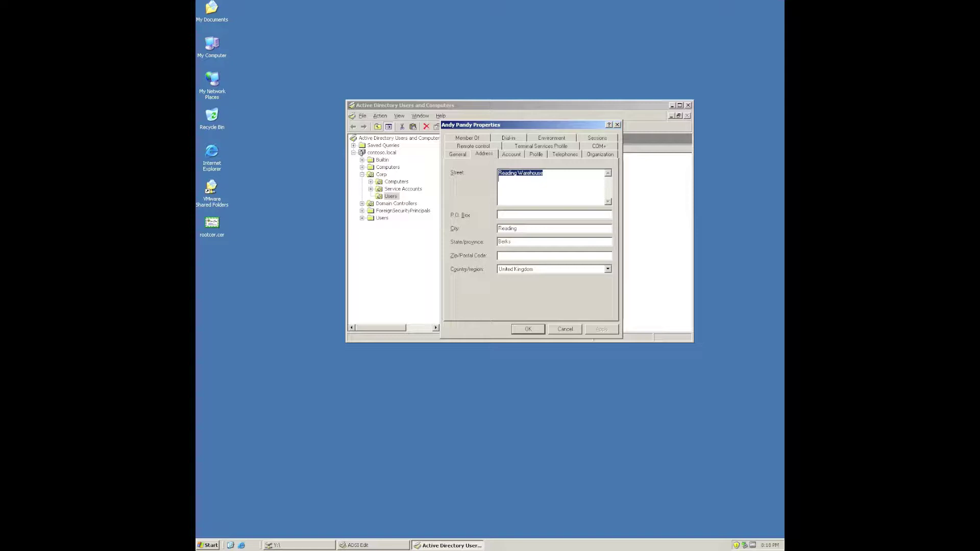
click(597, 158)
drag(548, 201, 467, 203)
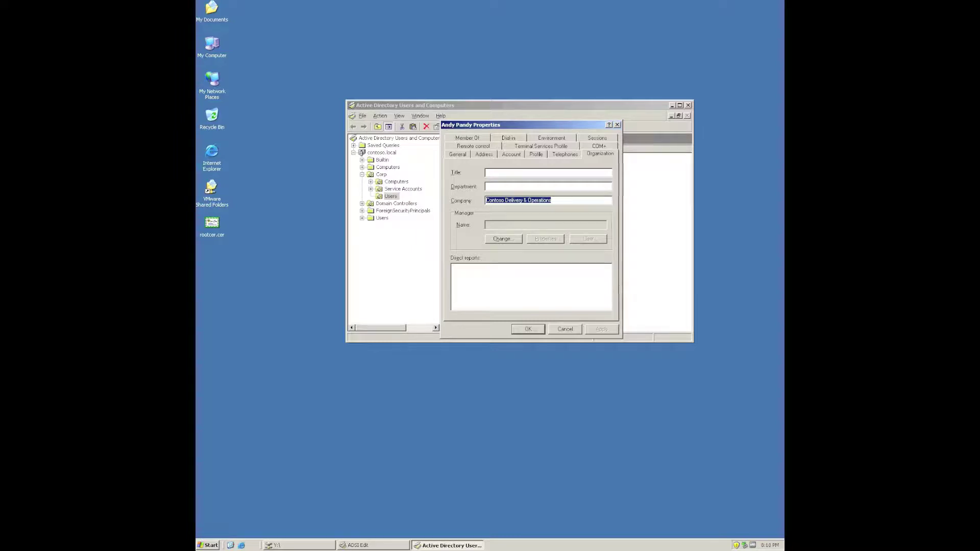
key(Return)
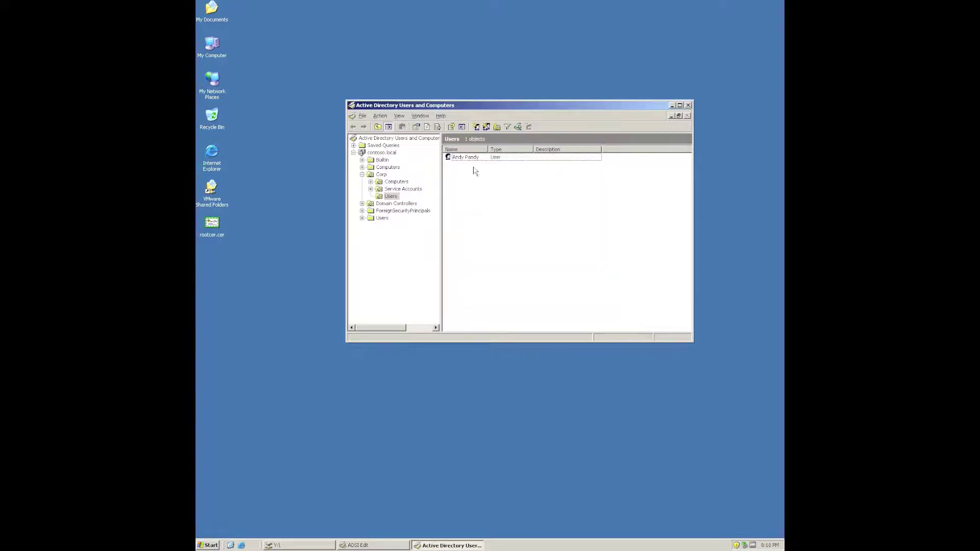
Run SET Site and Company for the user, applying Heathrow and Contoso Sales & Industry
right_click(473, 157)
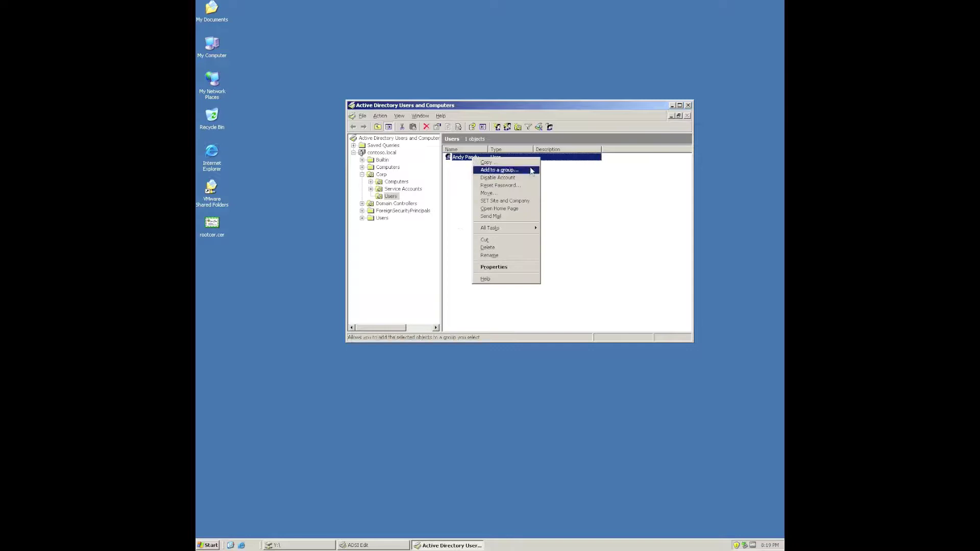
click(531, 203)
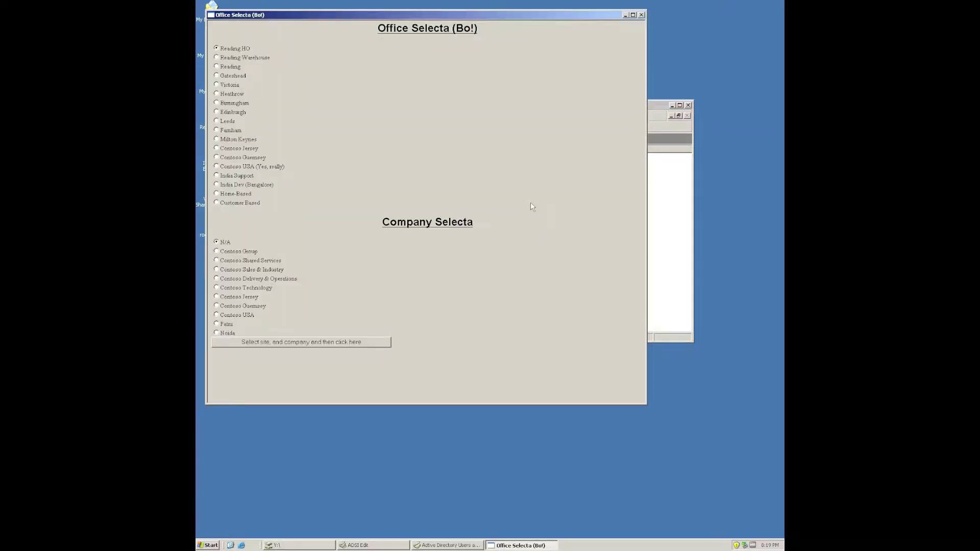
click(217, 95)
click(217, 270)
click(311, 342)
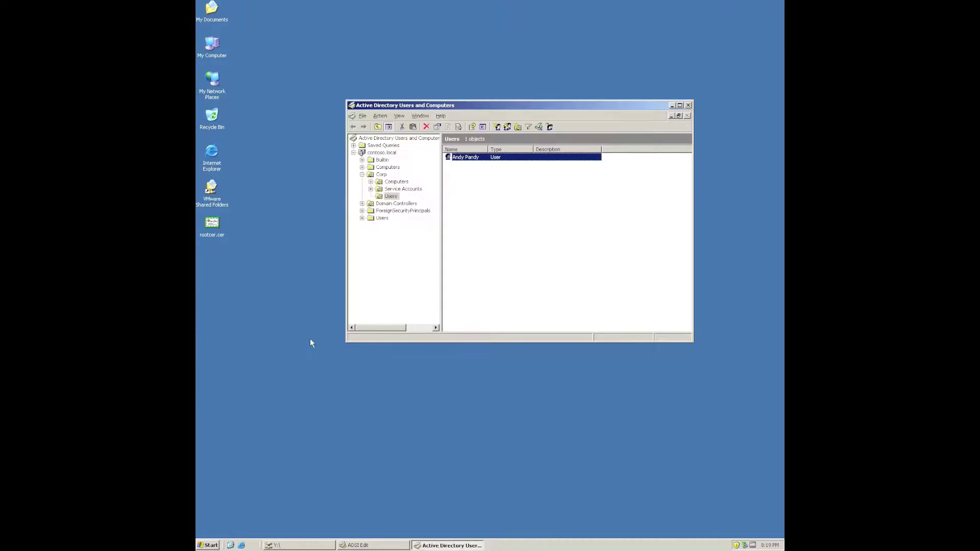
Check the user's properties to confirm the Office now reads Heathrow
click(526, 254)
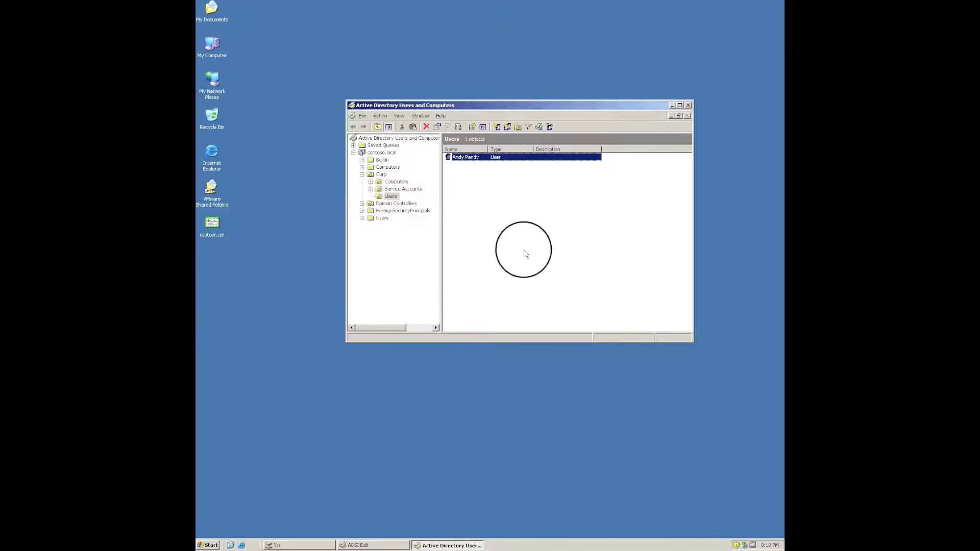
right_click(472, 157)
click(503, 266)
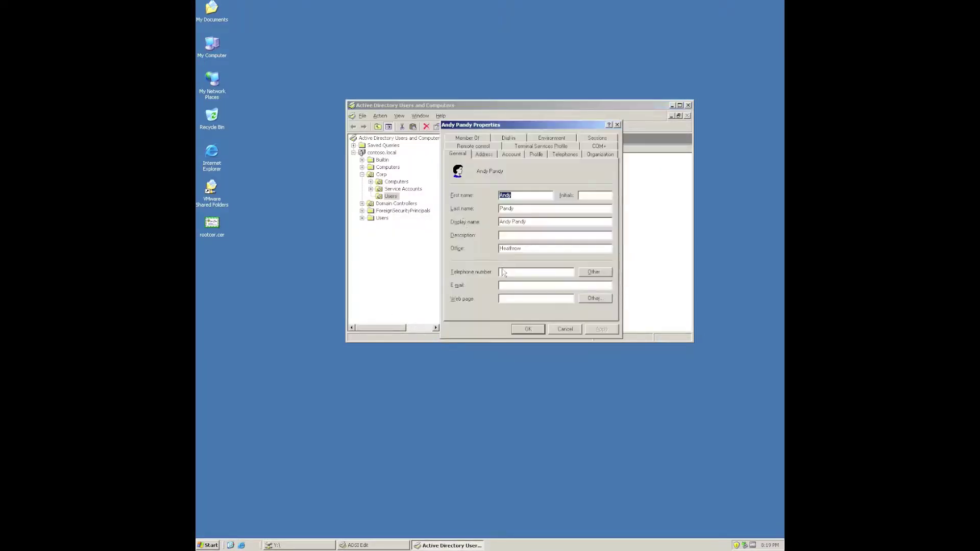
key(Escape)
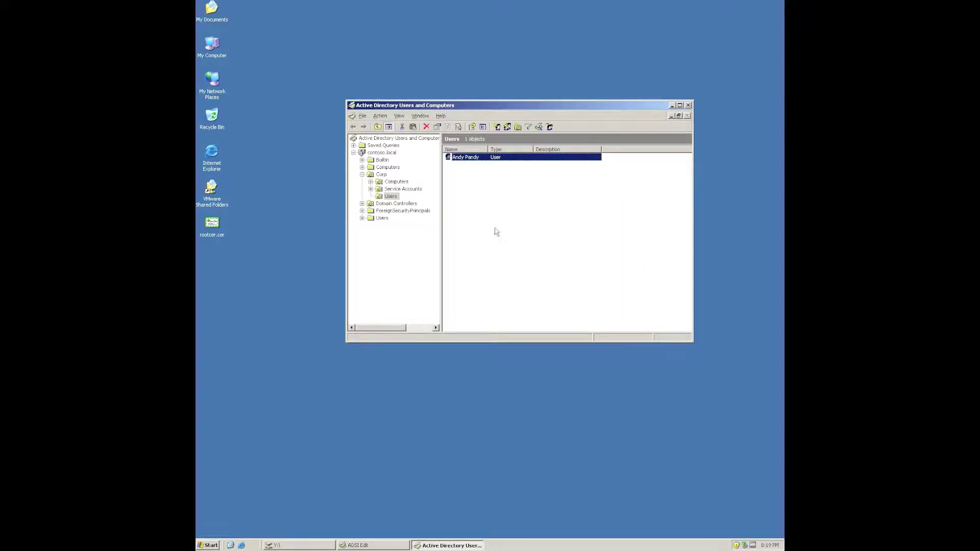
right_click(473, 159)
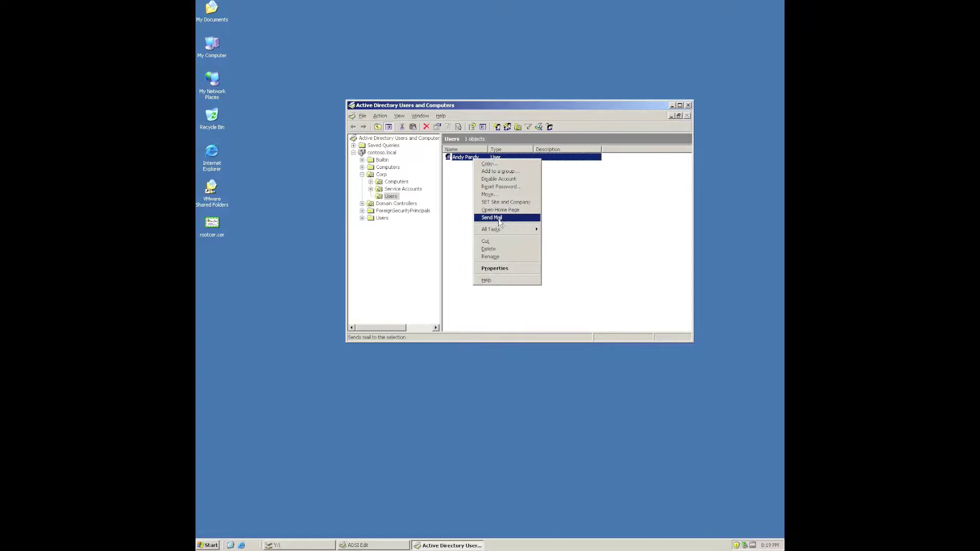
click(502, 203)
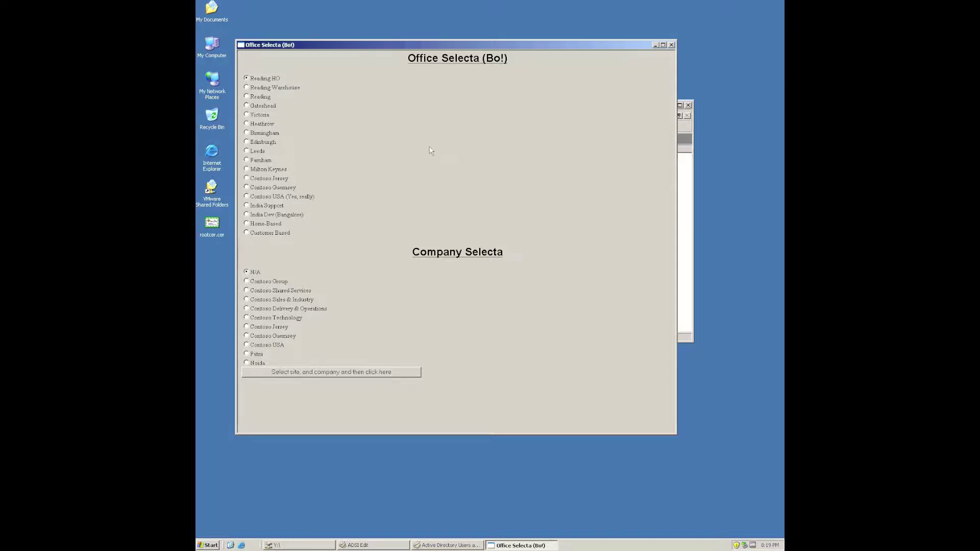
click(672, 45)
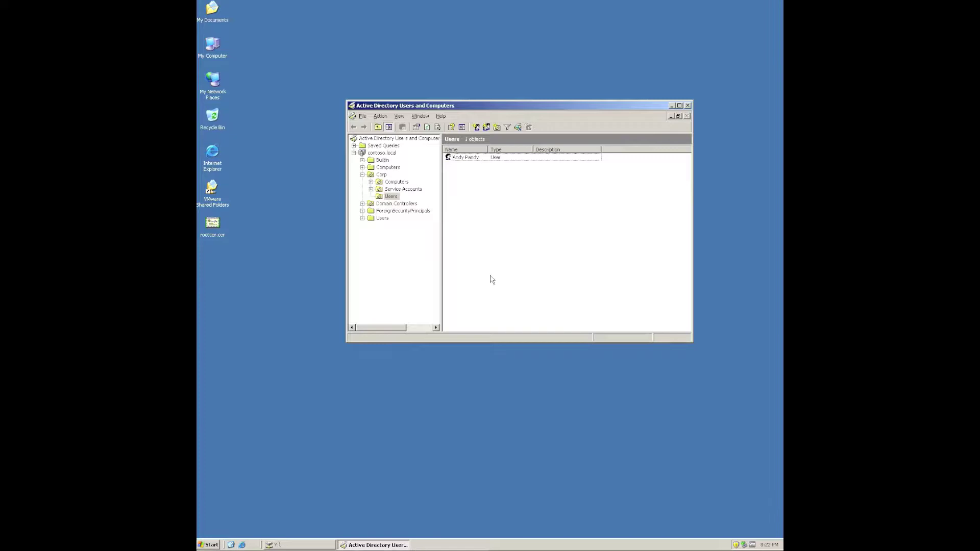
Search the local hard drives for files named adsi*.*
click(210, 545)
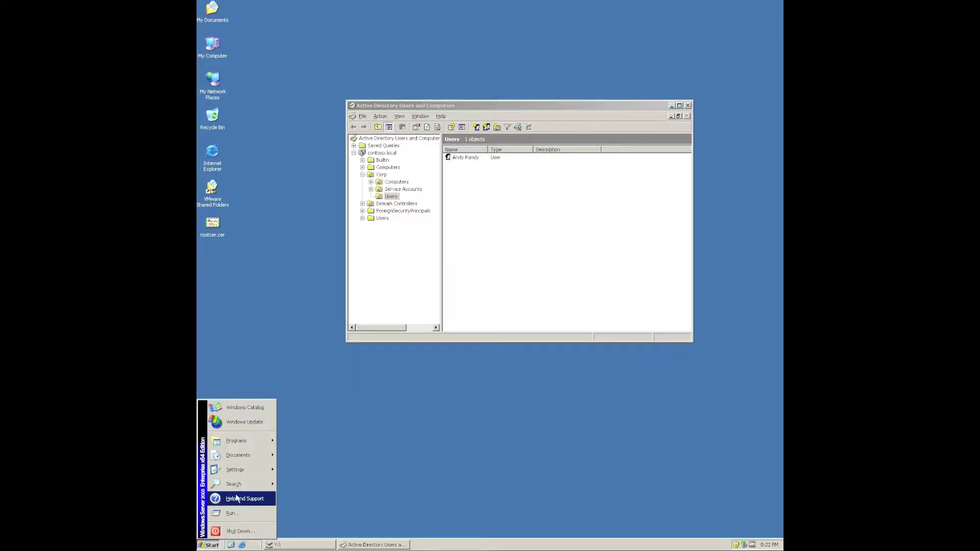
click(246, 484)
click(306, 481)
text(a)
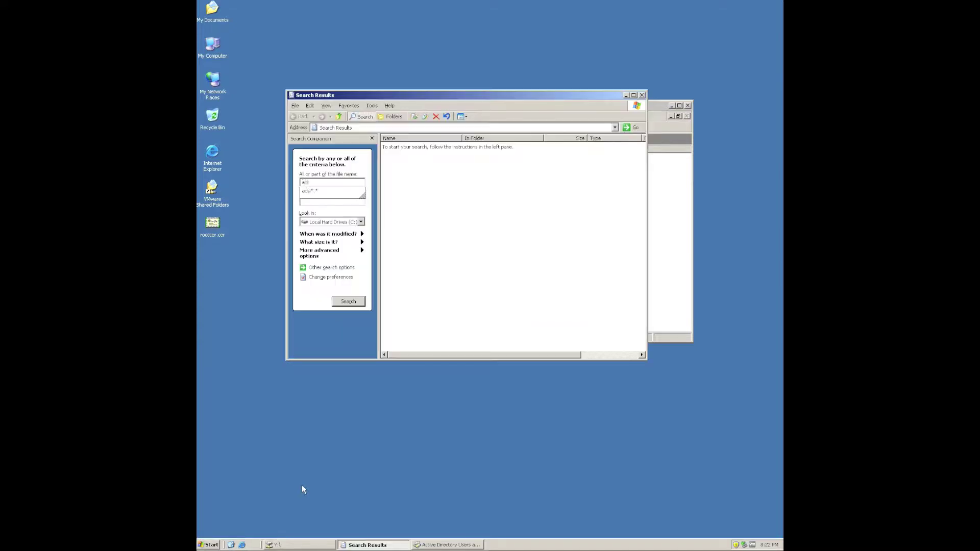
text(dsi*)
key(Down)
key(Return)
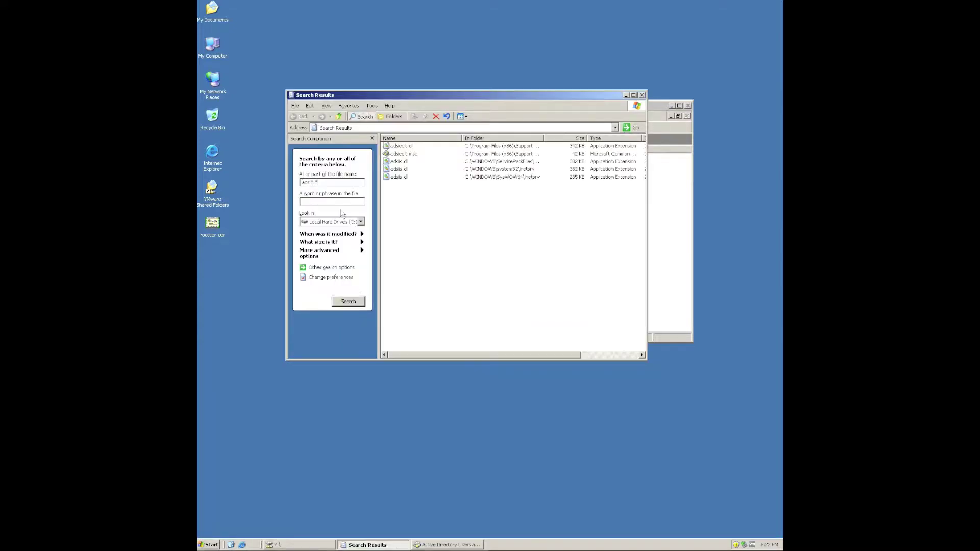
Launch adsiedit.msc and open CN=user-Display under Configuration > CN=DisplaySpecifiers > CN=409
click(414, 156)
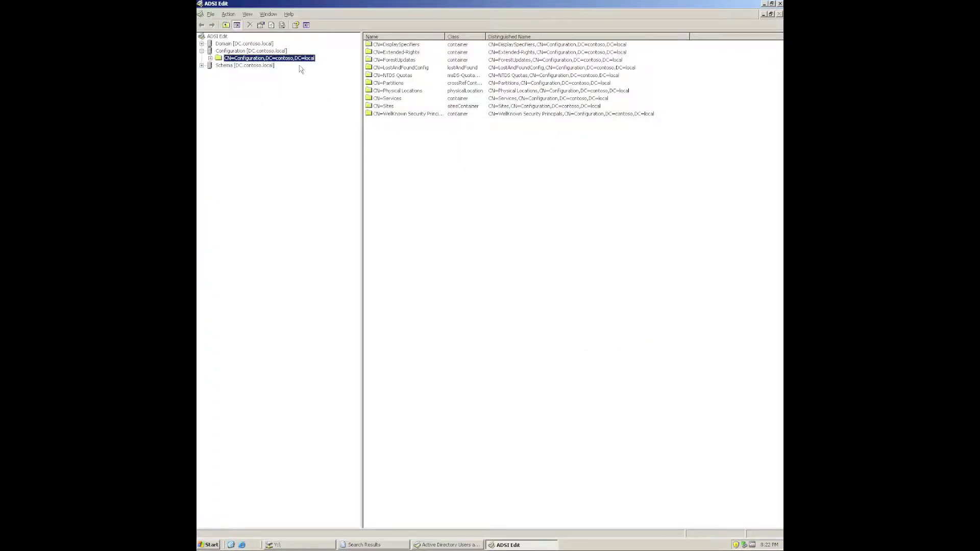
double_click(267, 59)
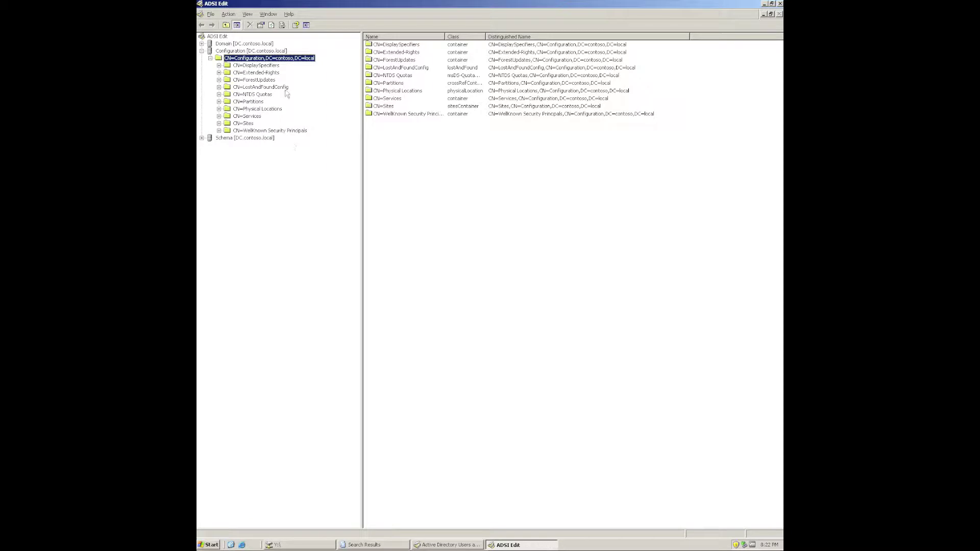
double_click(260, 65)
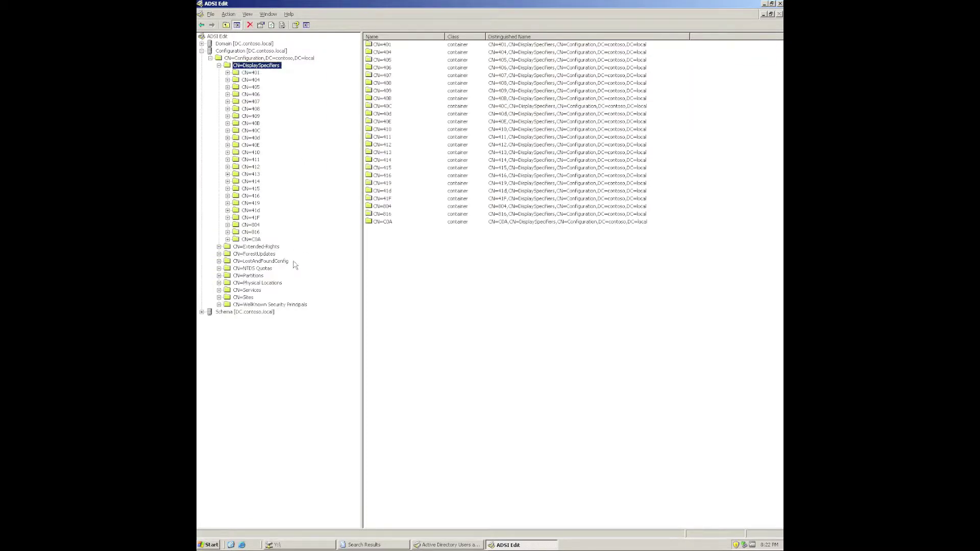
double_click(255, 117)
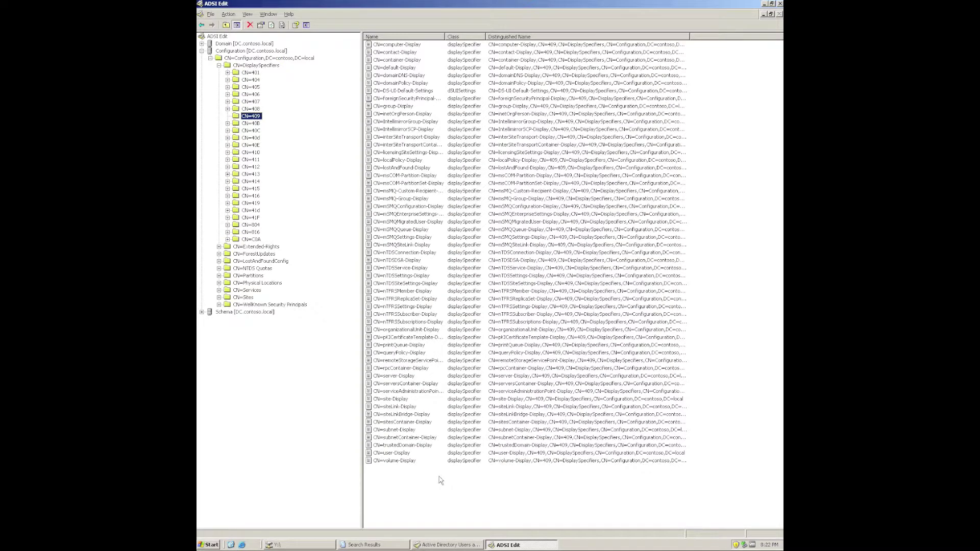
double_click(403, 453)
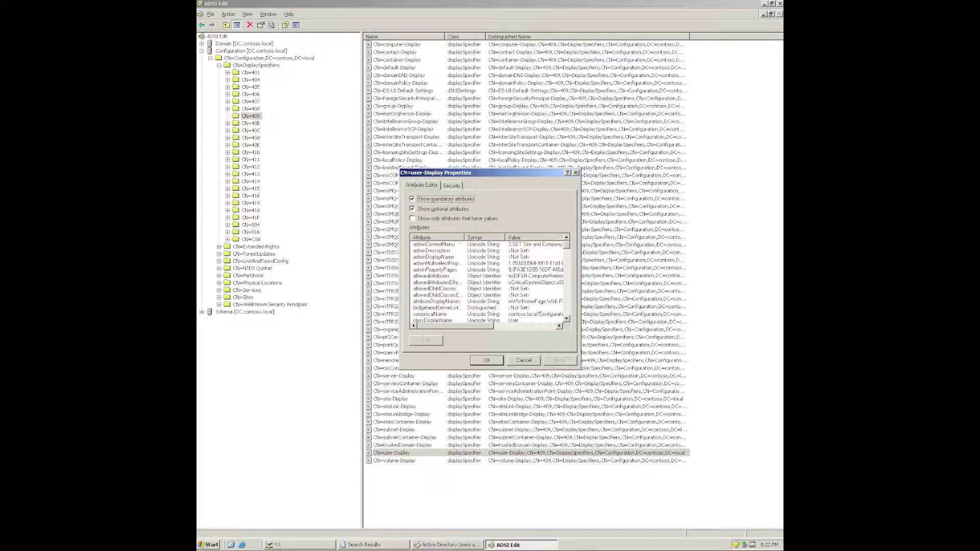
Edit the adminContextMenu attribute and pull out the SET Site and Company value to copy it
click(435, 245)
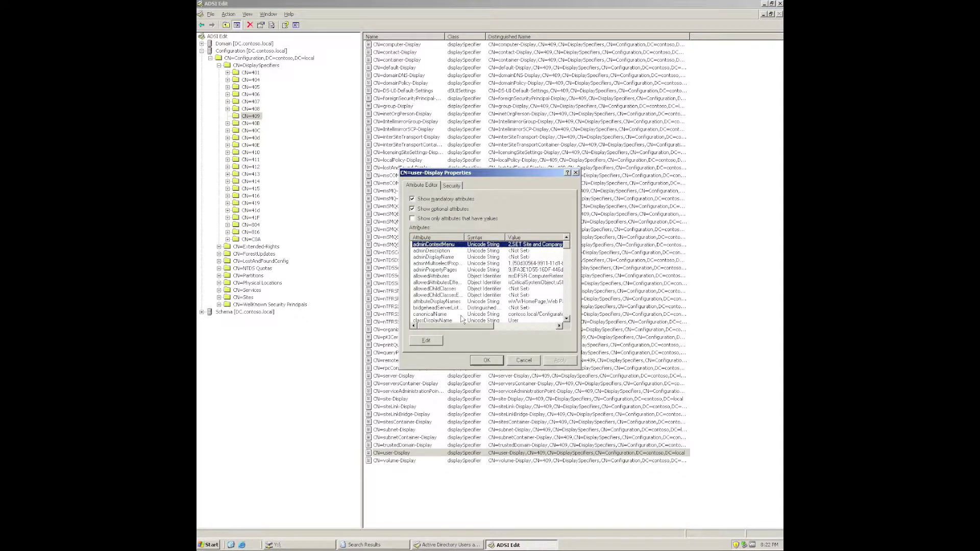
click(429, 340)
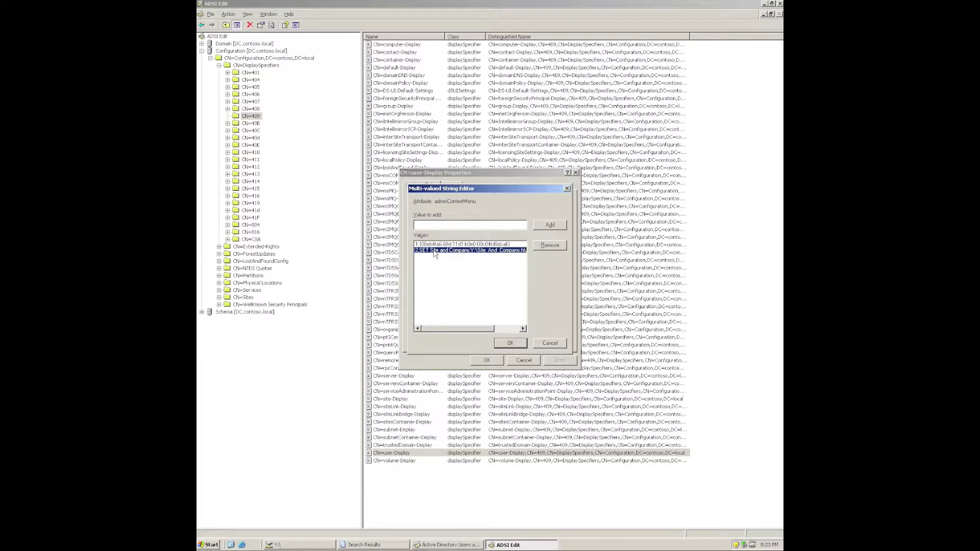
click(546, 247)
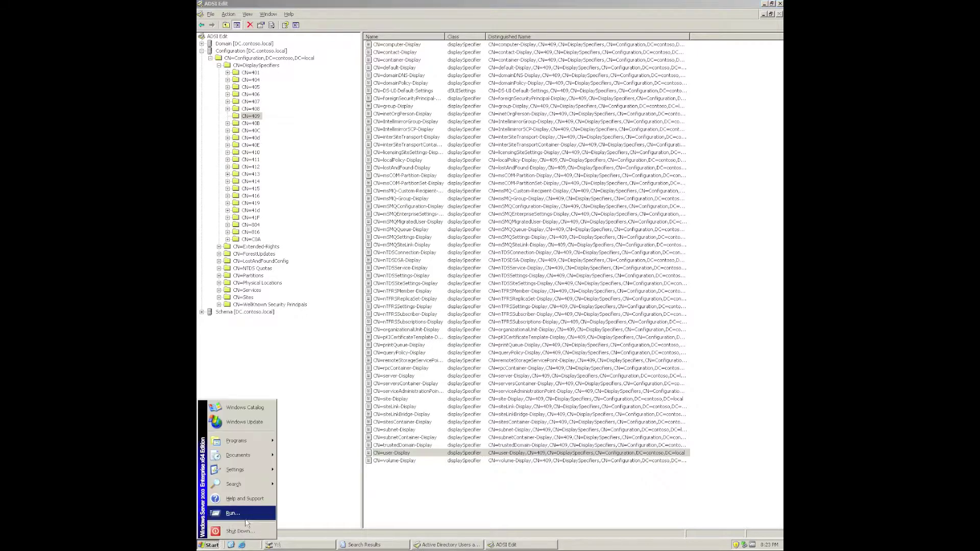
click(248, 522)
text(notepad)
key(Return)
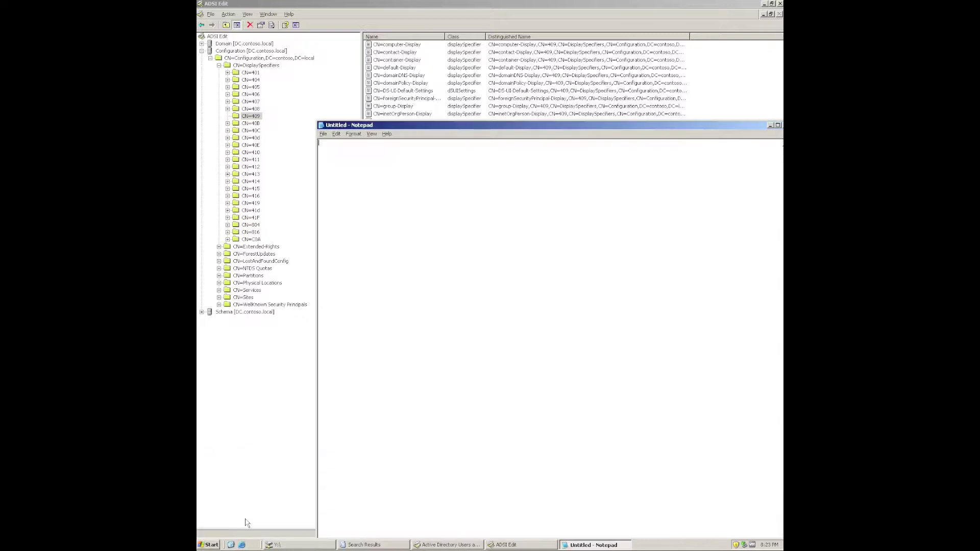
text(2,SET Site and Company,Y:\Site_And_Company.hta)
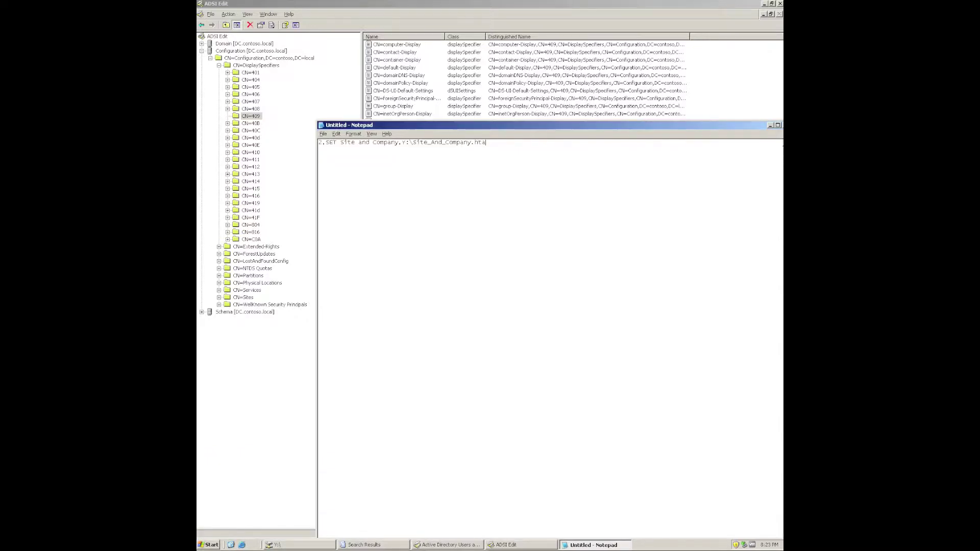
drag(319, 142, 491, 144)
drag(524, 124, 465, 118)
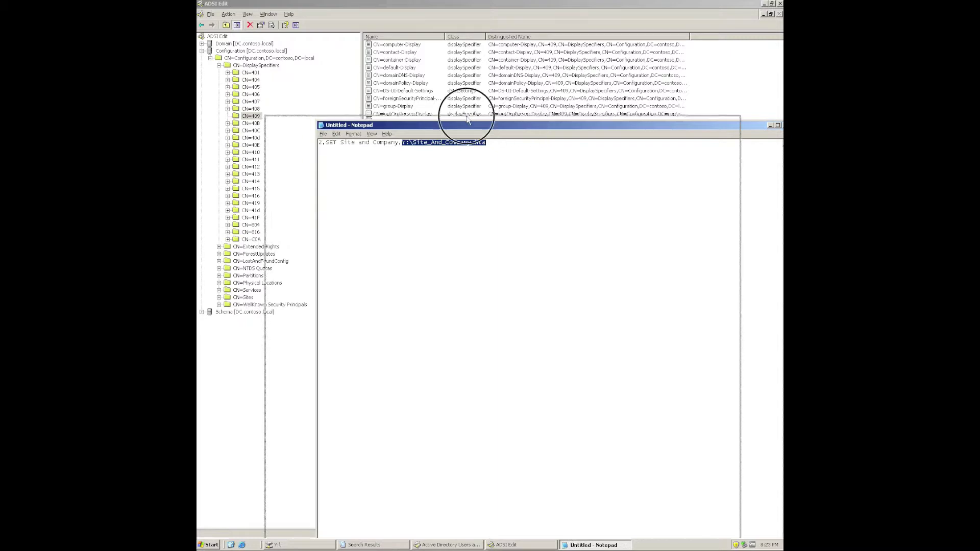
click(727, 119)
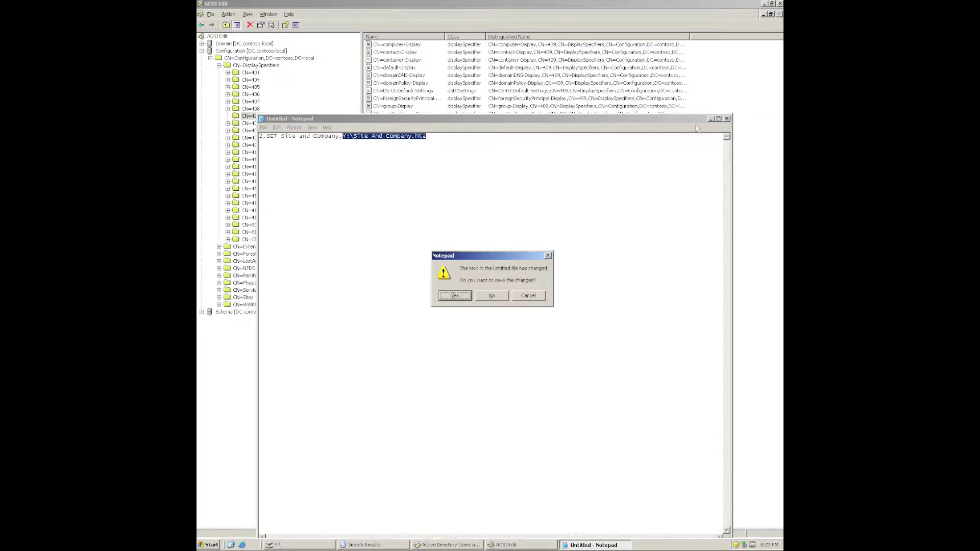
Discard the unsaved Notepad text, minimize ADSI Edit and deselect the adsiedit.msc result
click(493, 295)
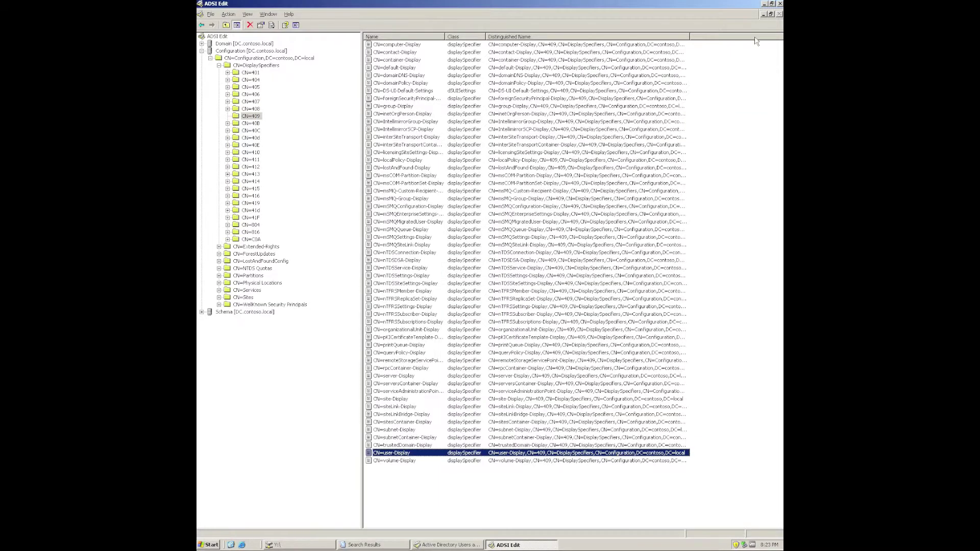
click(764, 3)
click(485, 258)
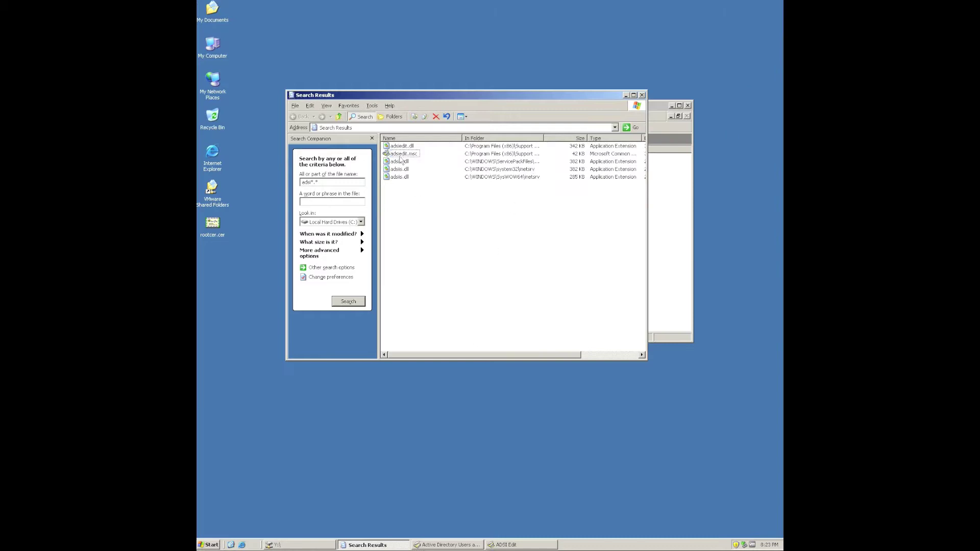
Go to the Y: drive, select Site_And_Company.hta and close the search pane
click(399, 122)
click(398, 127)
text(y:)
key(Return)
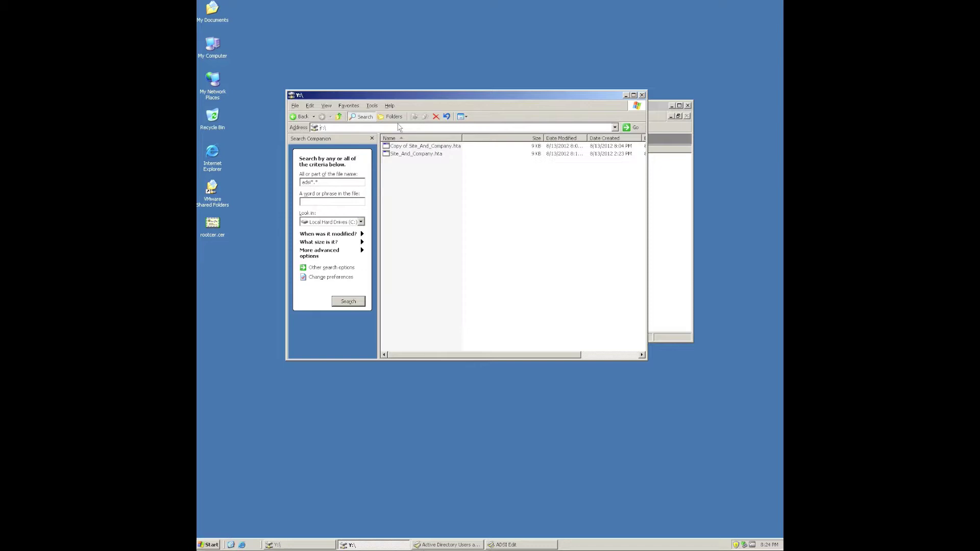
click(414, 153)
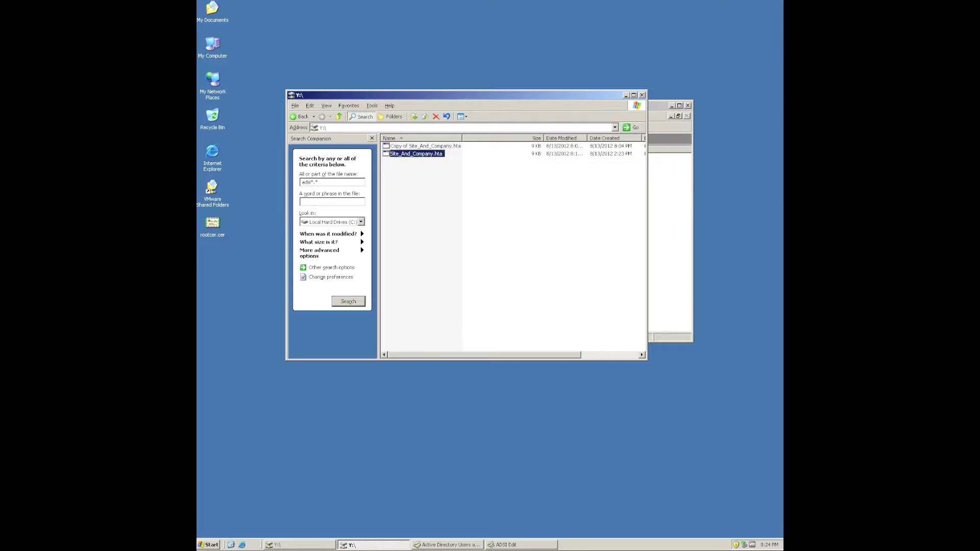
click(372, 139)
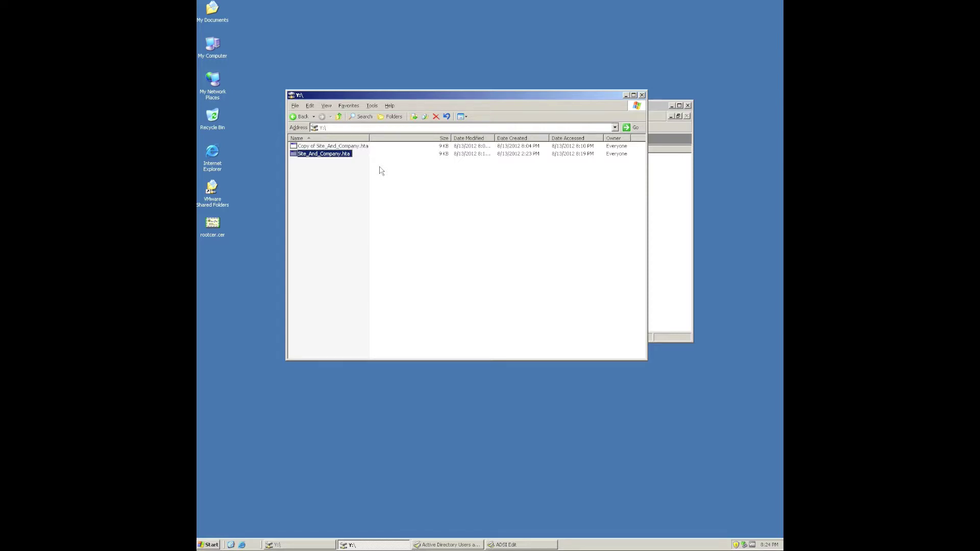
key(super)
text(rnotep)
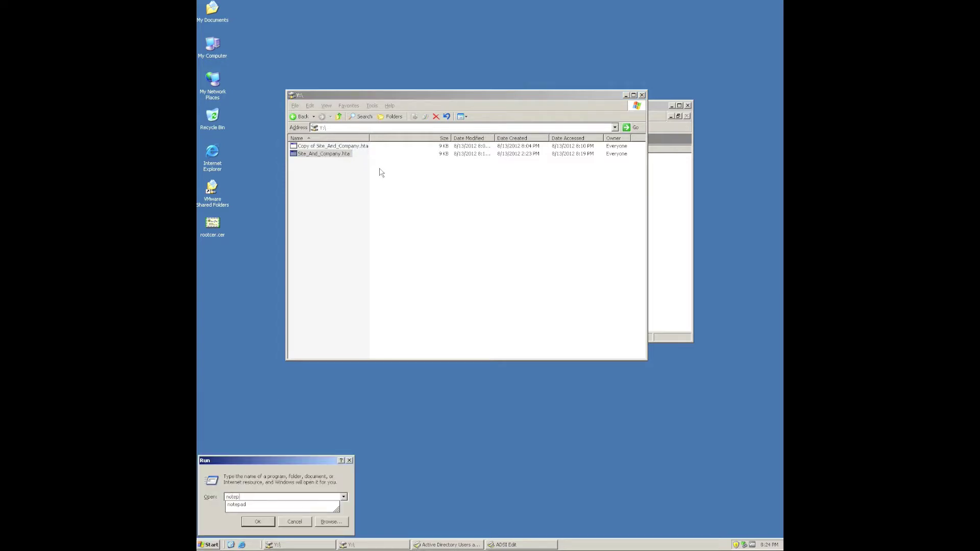
text(ad)
key(Return)
click(264, 128)
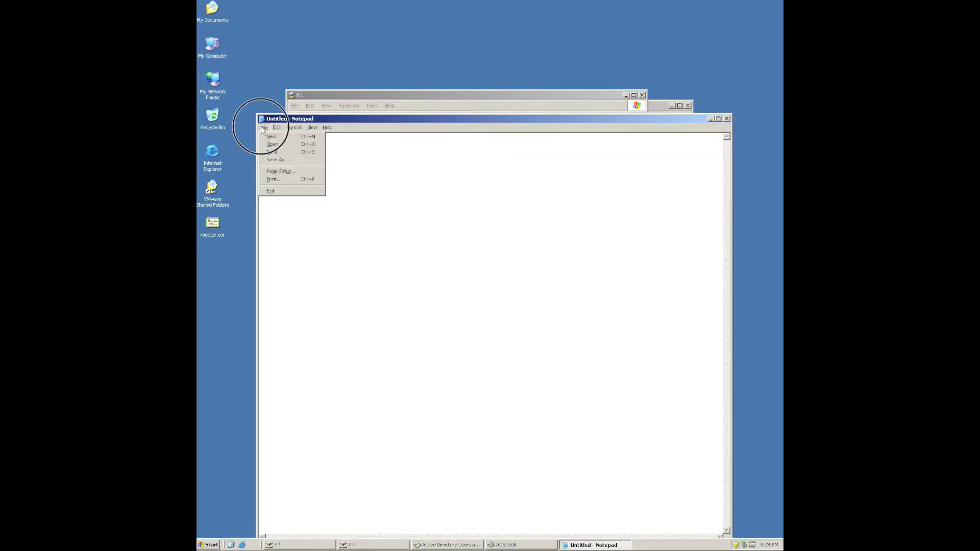
click(297, 147)
text(y)
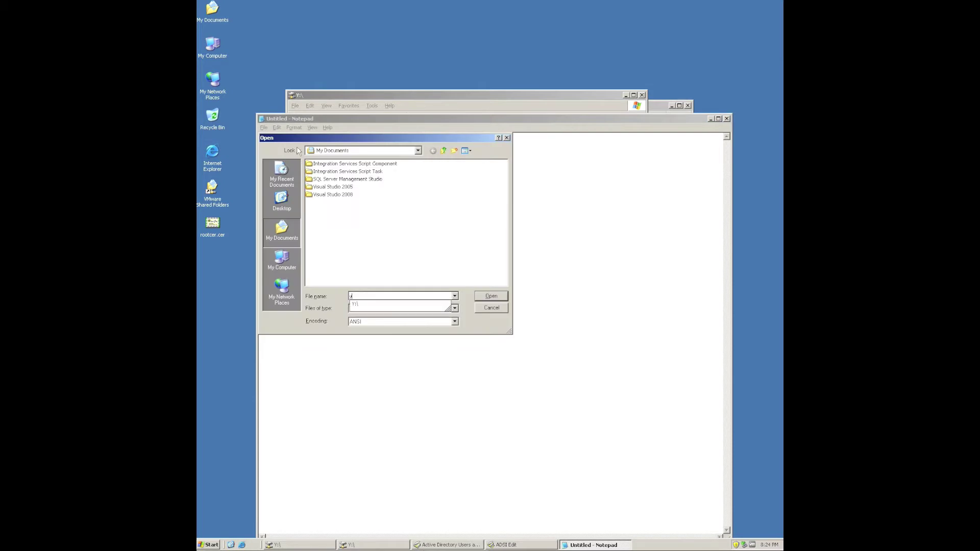
text(:\)
key(Return)
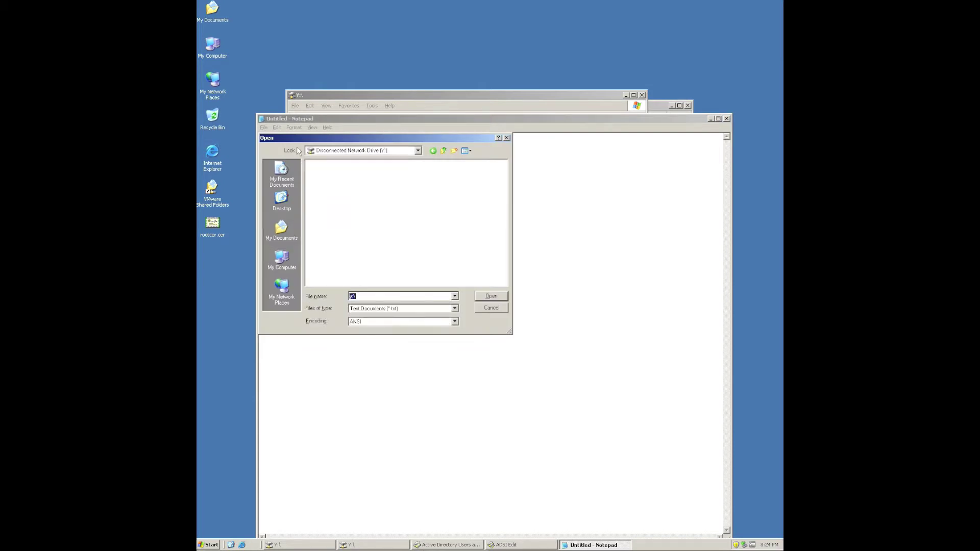
text(*.*)
key(Return)
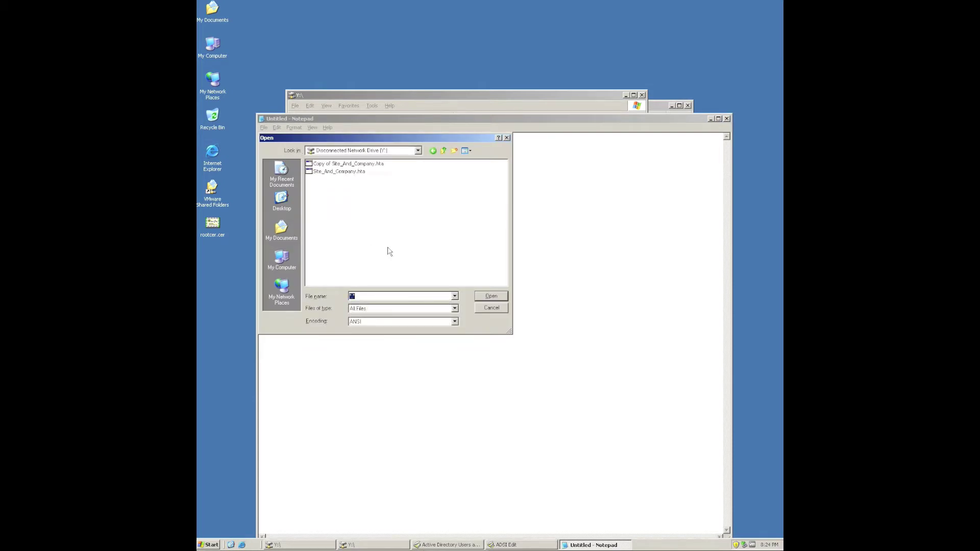
double_click(360, 172)
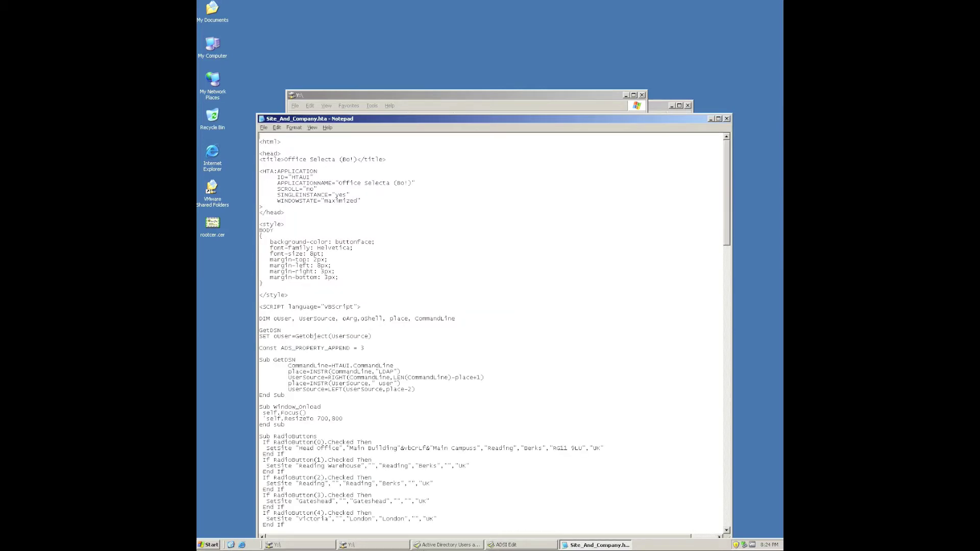
drag(424, 121, 418, 79)
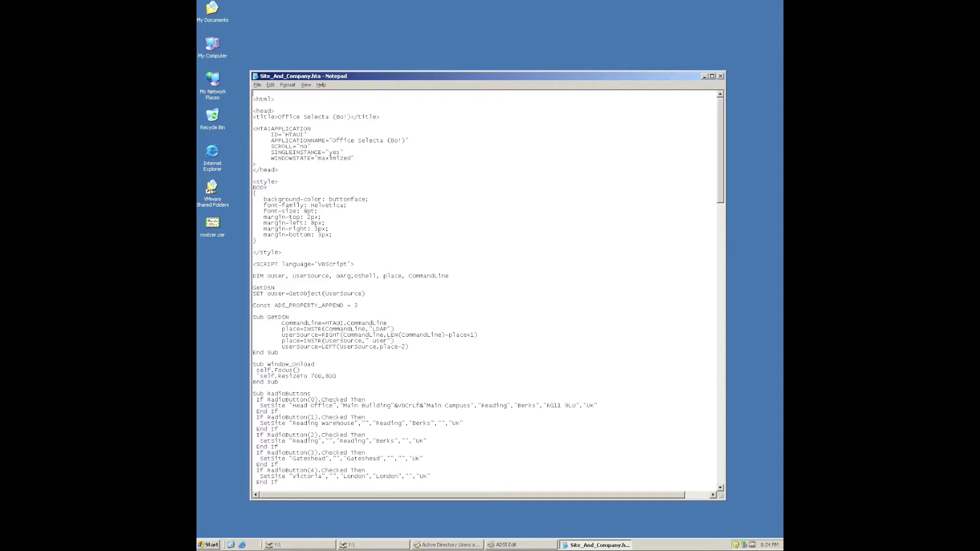
scroll(488, 286, down, 20)
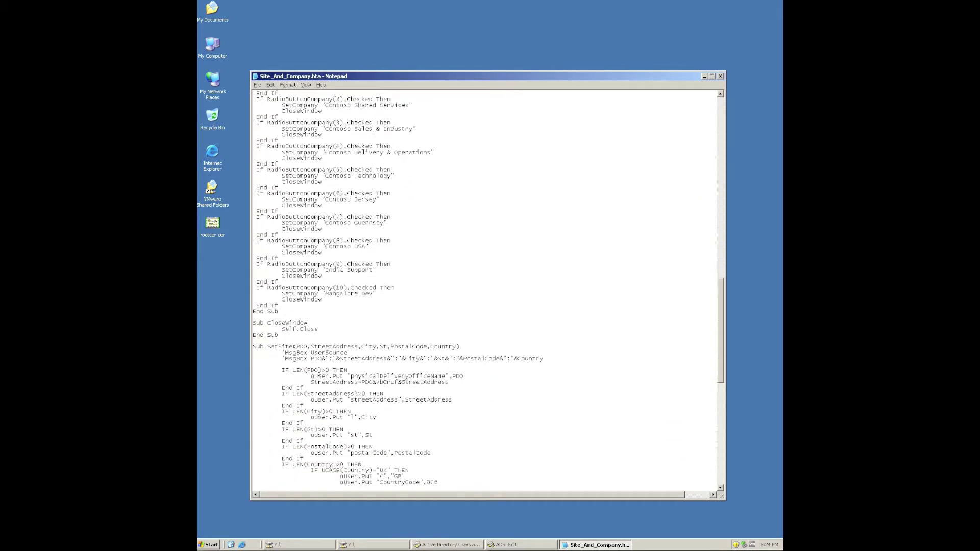
scroll(489, 286, down, 9)
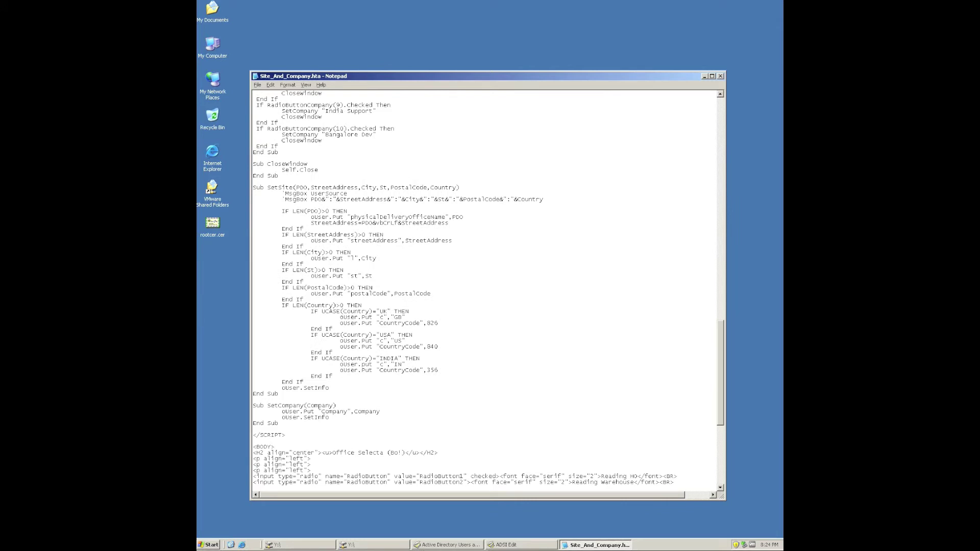
click(720, 76)
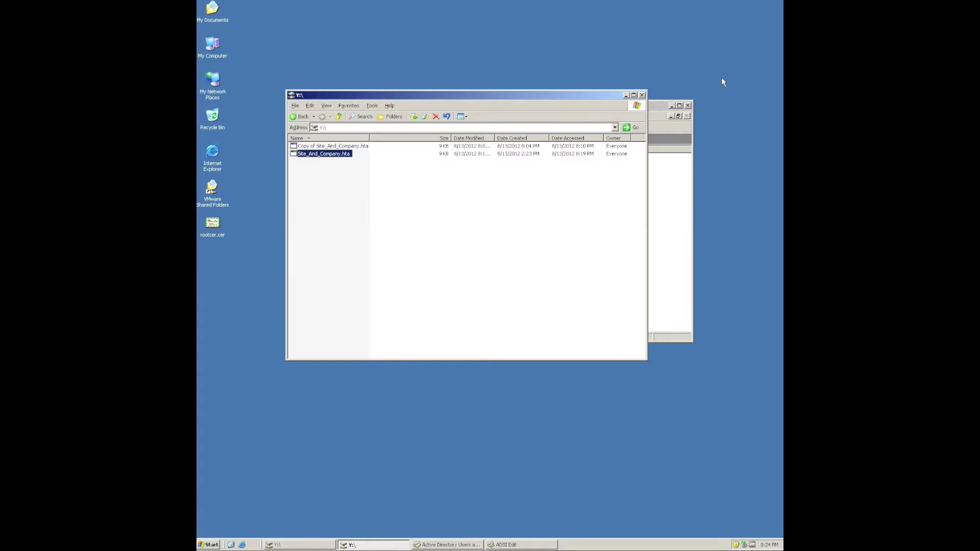
Open the Start menu and select an entry from it
key(super)
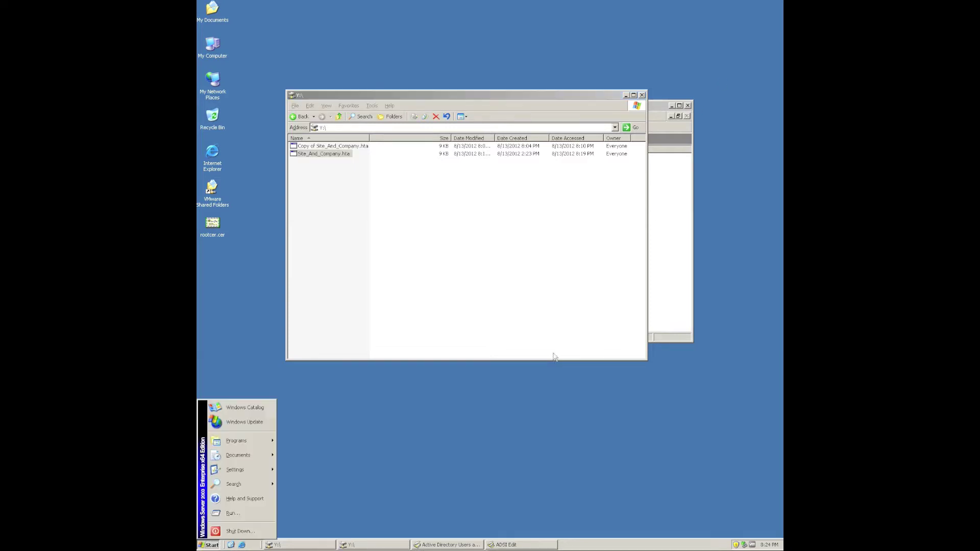
click(342, 489)
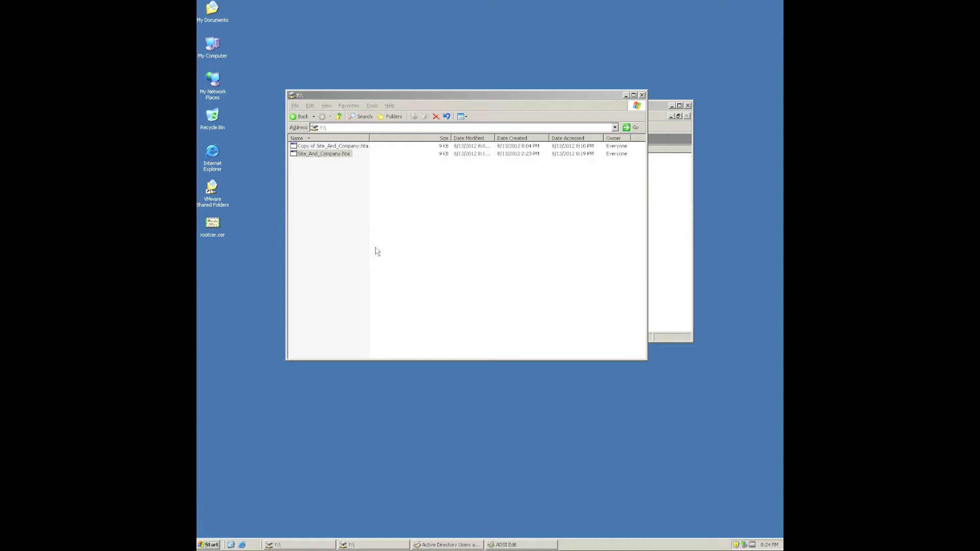
Close the Y: folder, then run SET Site and Company picking Contoso Guernsey and Contoso Delivery & Operations
click(641, 95)
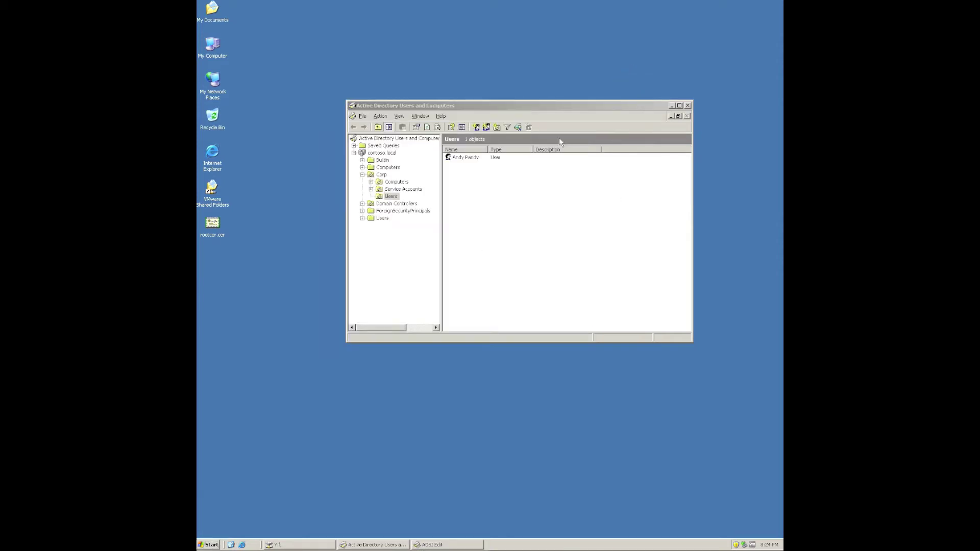
click(469, 226)
right_click(463, 158)
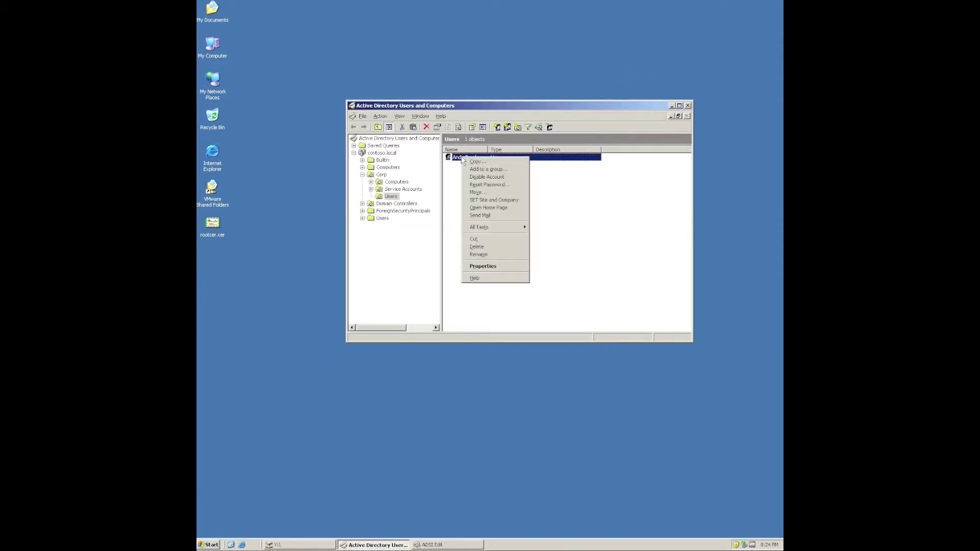
click(506, 200)
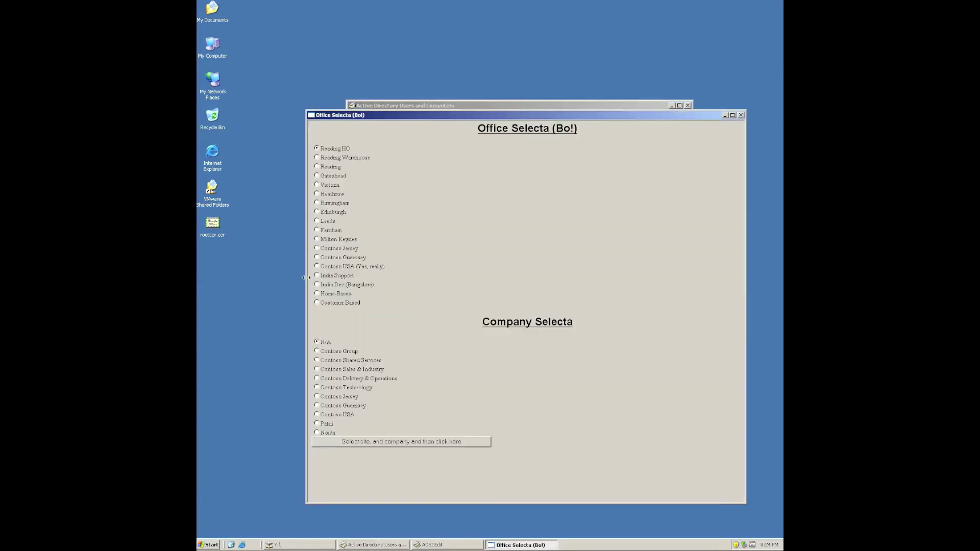
click(317, 258)
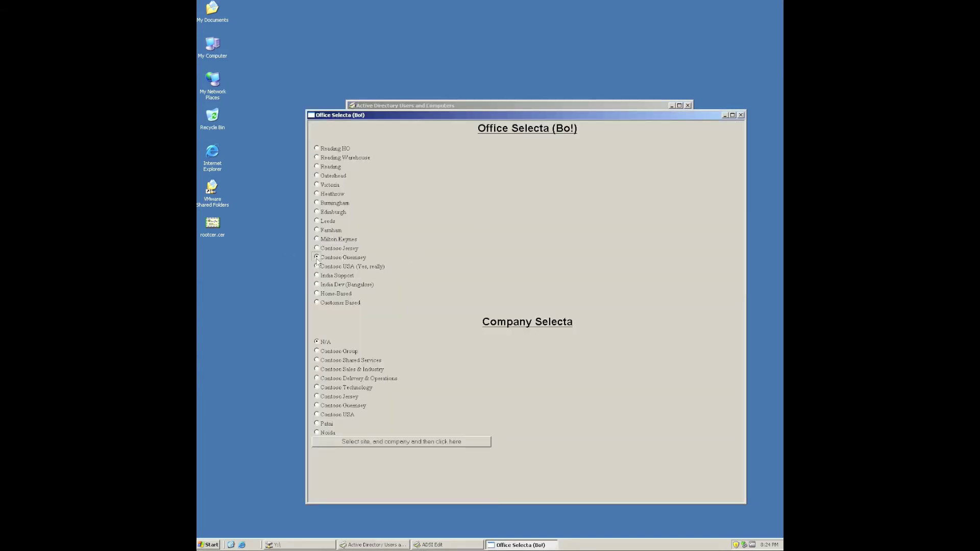
click(316, 379)
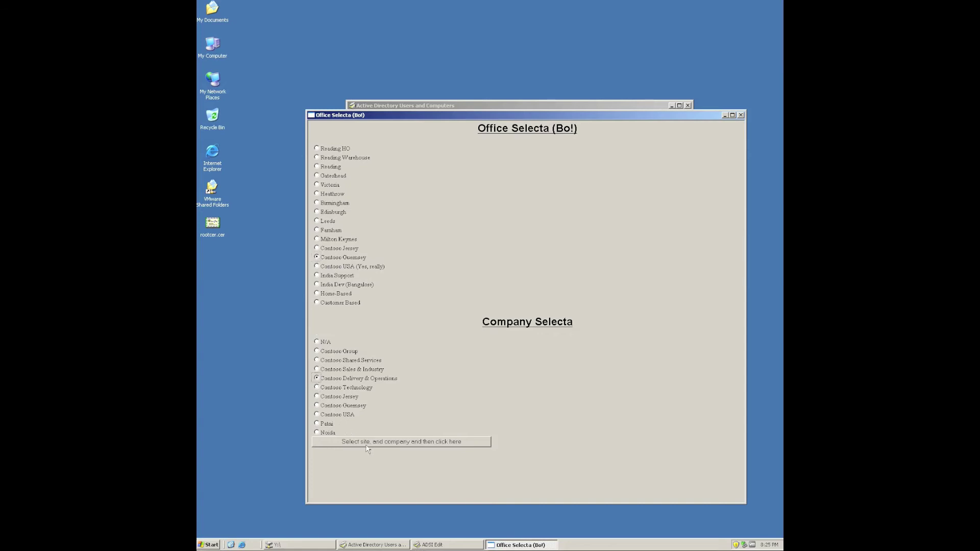